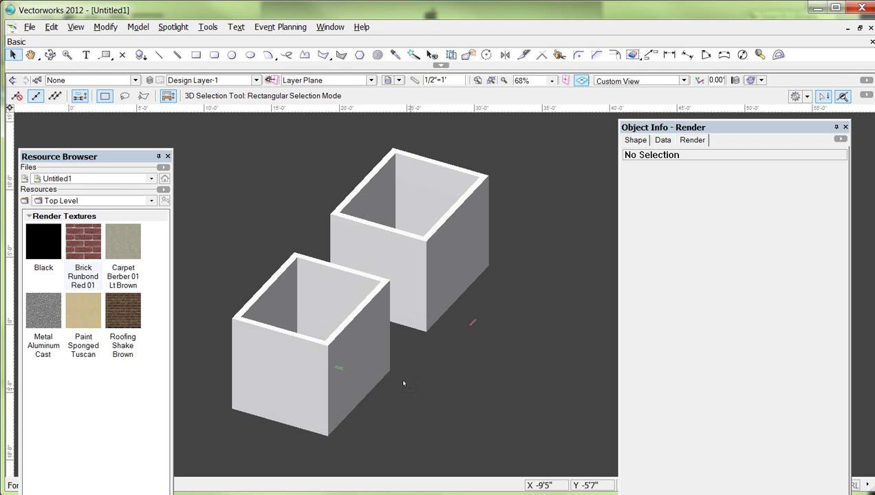
# Select the front open box and apply Brick Runbond Red 01 to it from the Resource Browser.
pyautogui.click(349, 318)
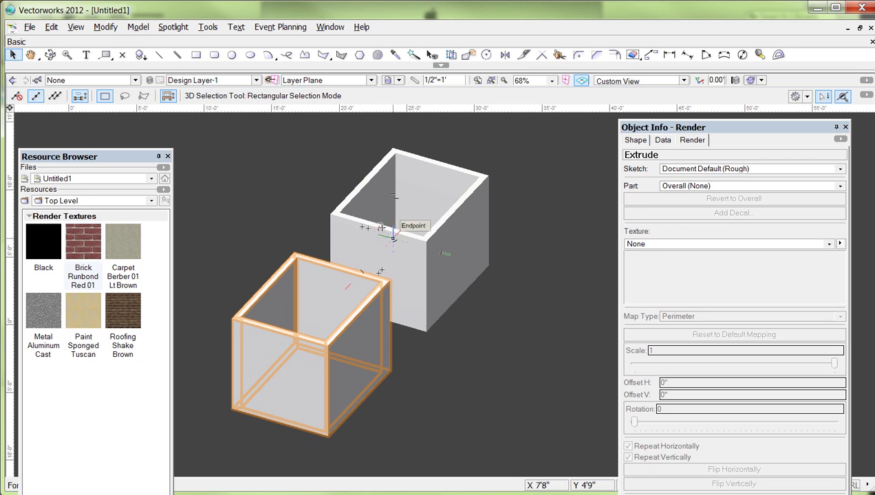
pyautogui.keyDown('shift'); pyautogui.click(392, 238); pyautogui.keyUp('shift')
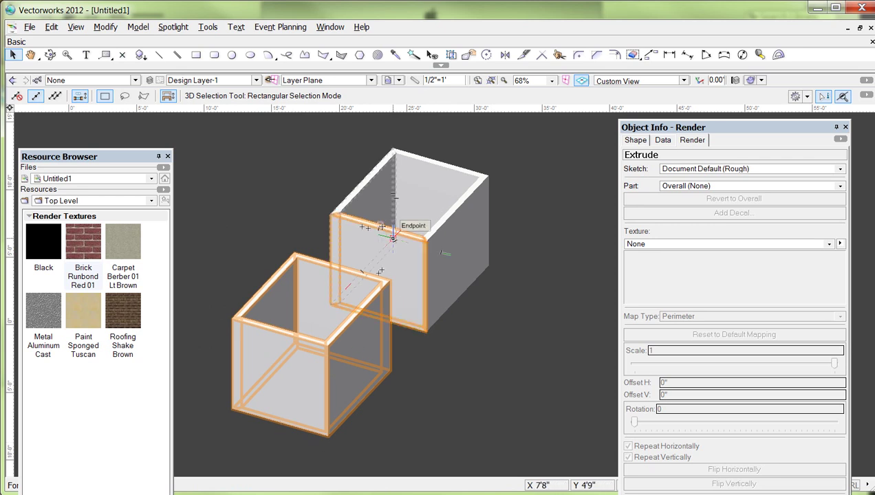
pyautogui.keyDown('shift'); pyautogui.click(383, 227); pyautogui.keyUp('shift')
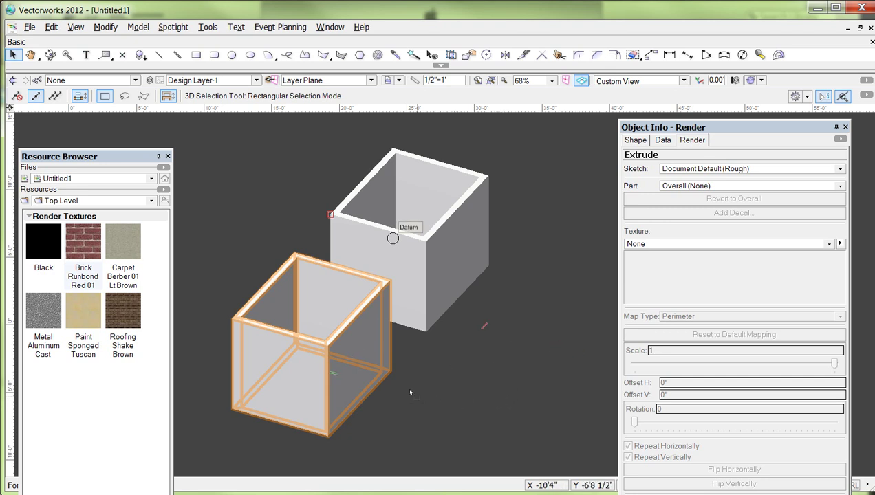
pyautogui.scroll(5, 400, 385)
pyautogui.scroll(-3, 400, 385)
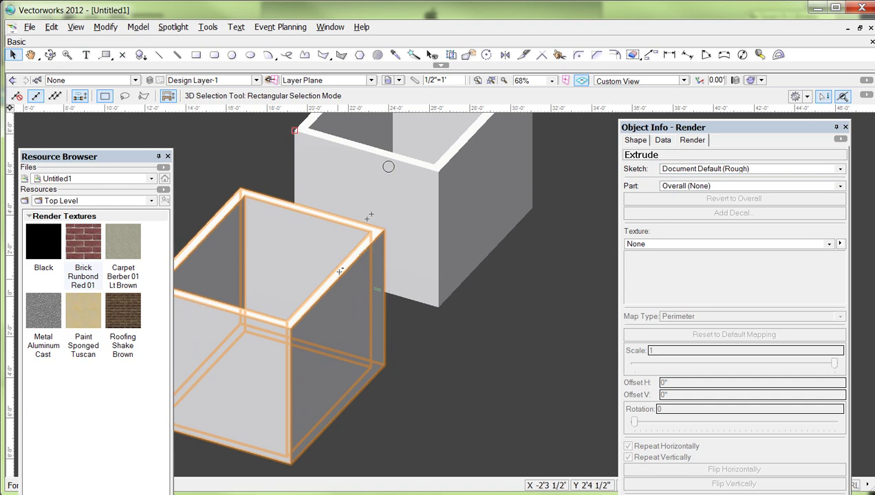
pyautogui.click(66, 234)
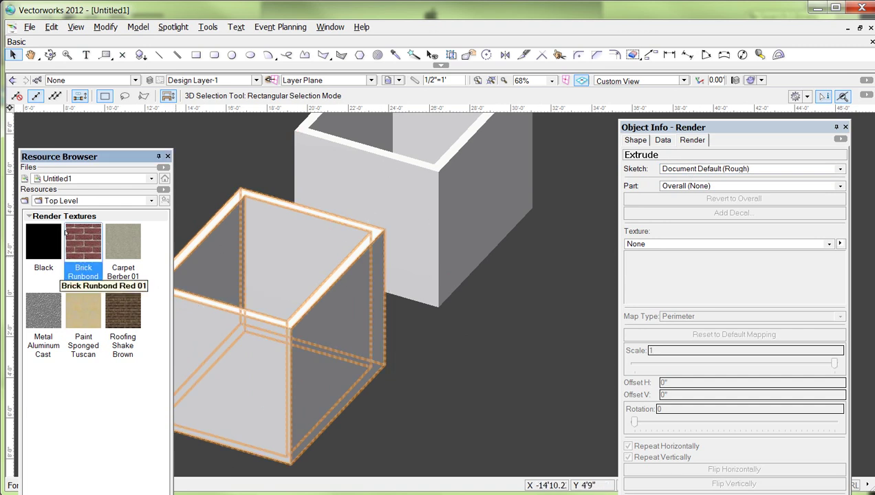
pyautogui.rightClick(72, 238)
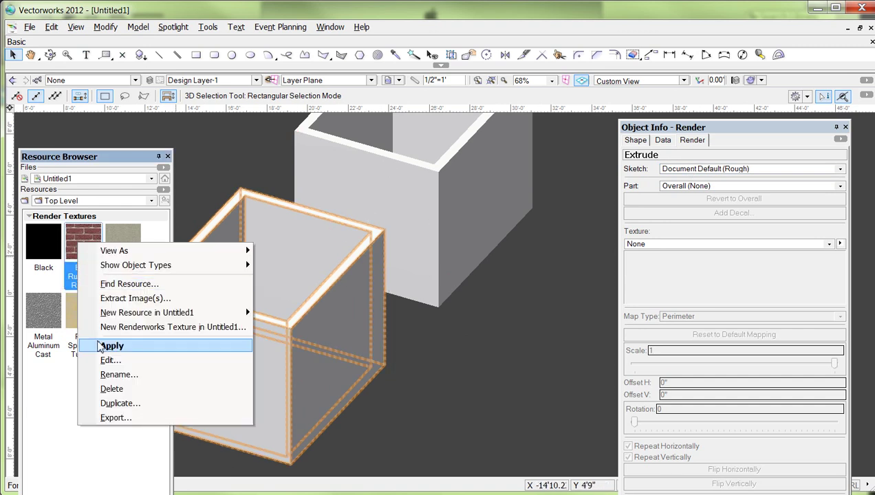
pyautogui.click(90, 343)
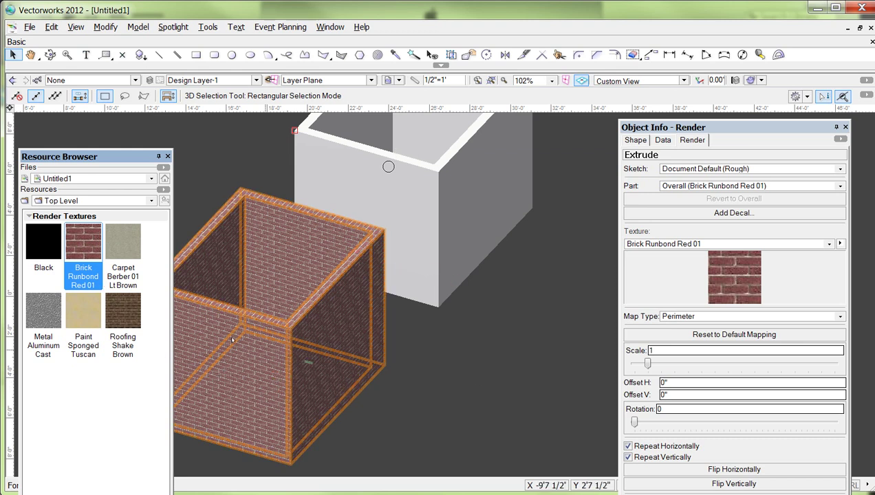
pyautogui.click(413, 367)
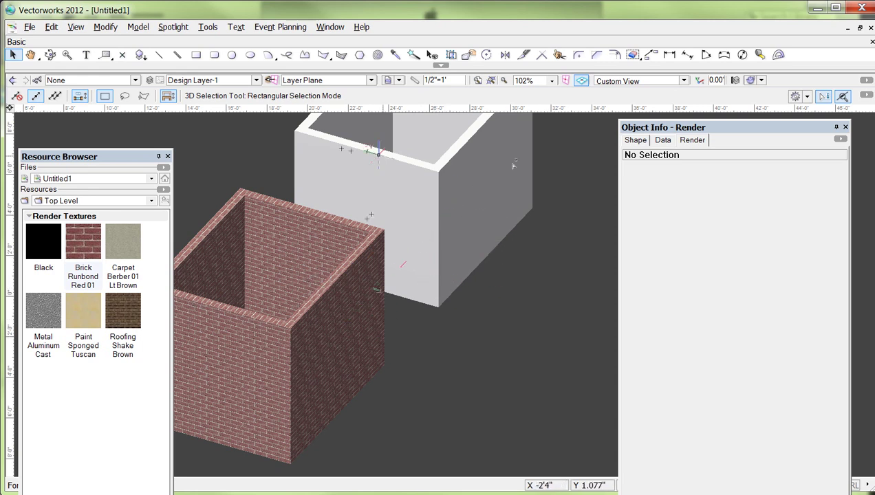
# Select the white box's right wall, whose Render texture still reads Class Texture.
pyautogui.click(471, 249)
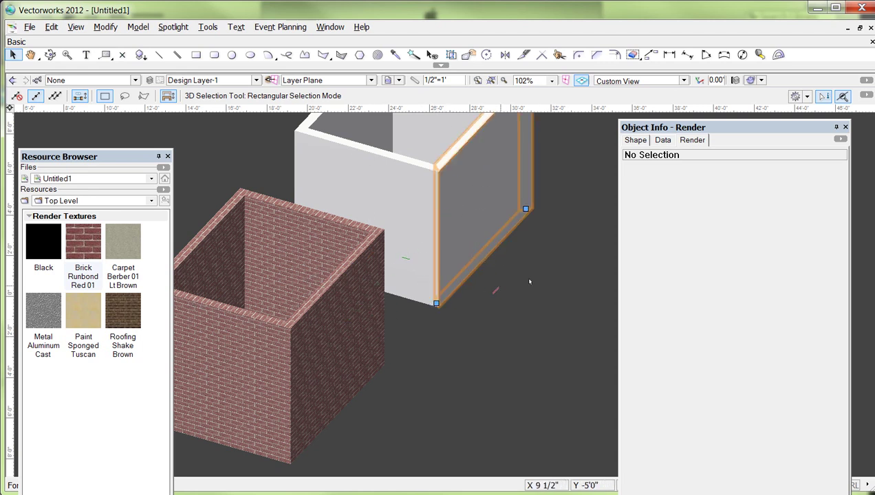
pyautogui.moveTo(528, 281); pyautogui.dragTo(438, 401, button='middle')
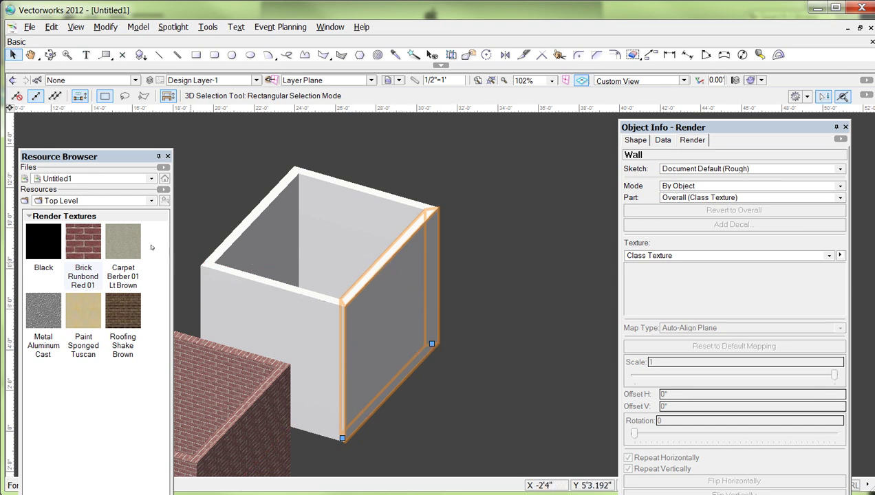
# Apply Brick Runbond Red 01 to the white box's selected right wall.
pyautogui.click(73, 231)
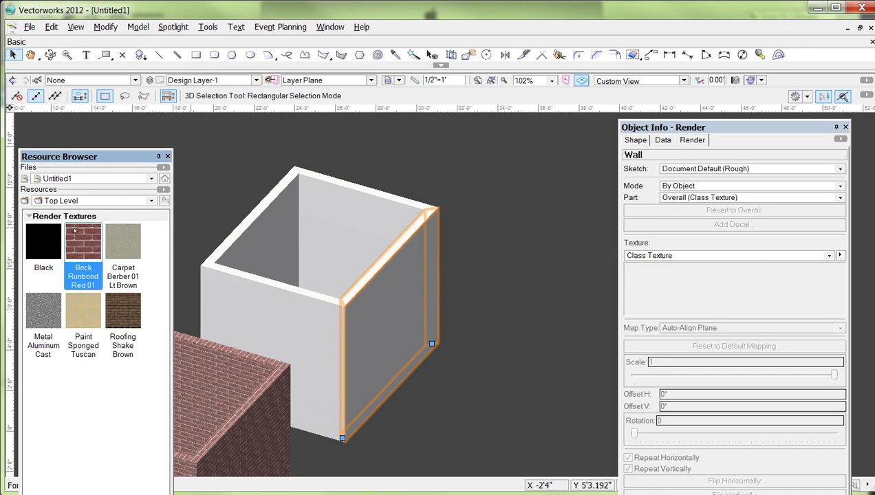
pyautogui.rightClick(73, 232)
pyautogui.click(116, 340)
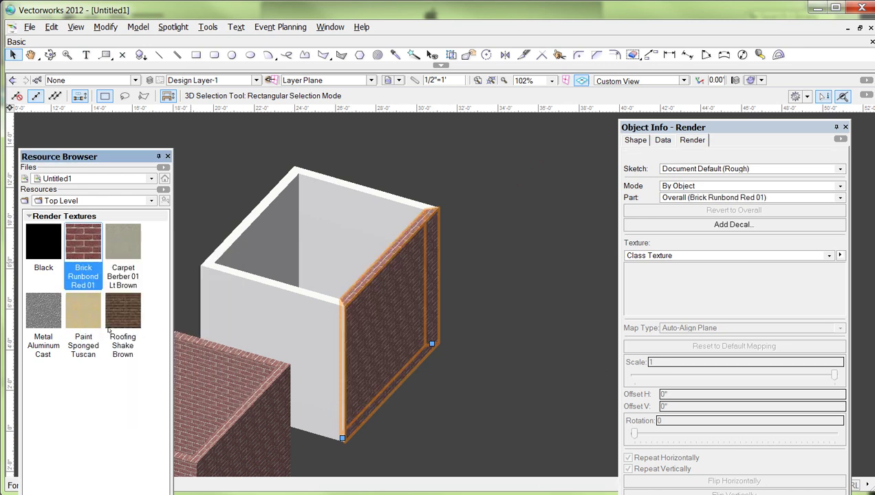
pyautogui.click(457, 349)
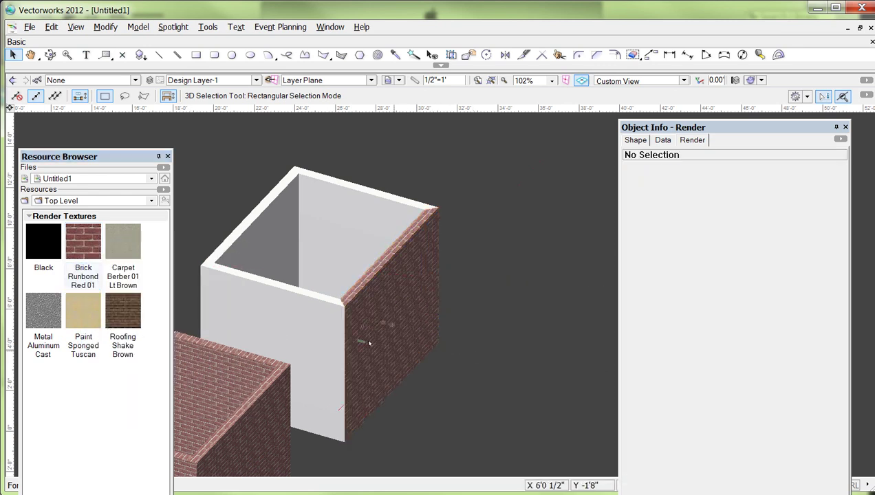
# Apply the brick texture to the box's front wall too, then reselect the right wall.
pyautogui.click(288, 289)
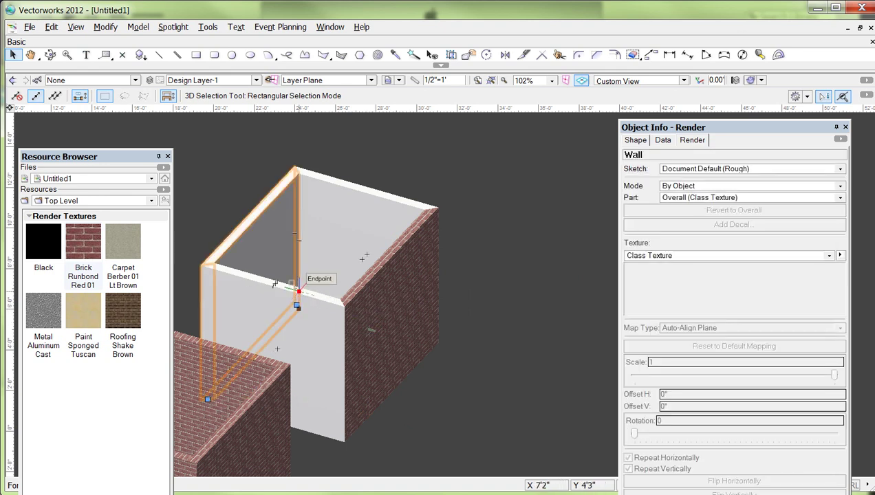
pyautogui.click(307, 294)
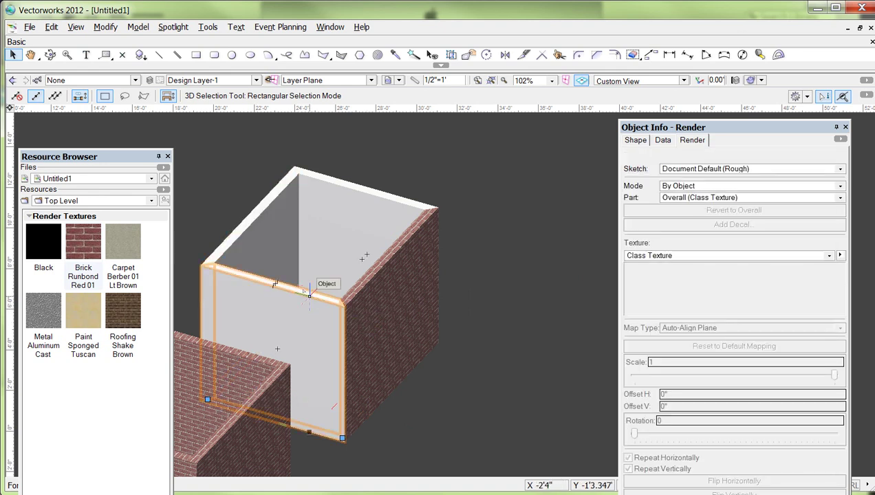
pyautogui.rightClick(94, 233)
pyautogui.click(150, 333)
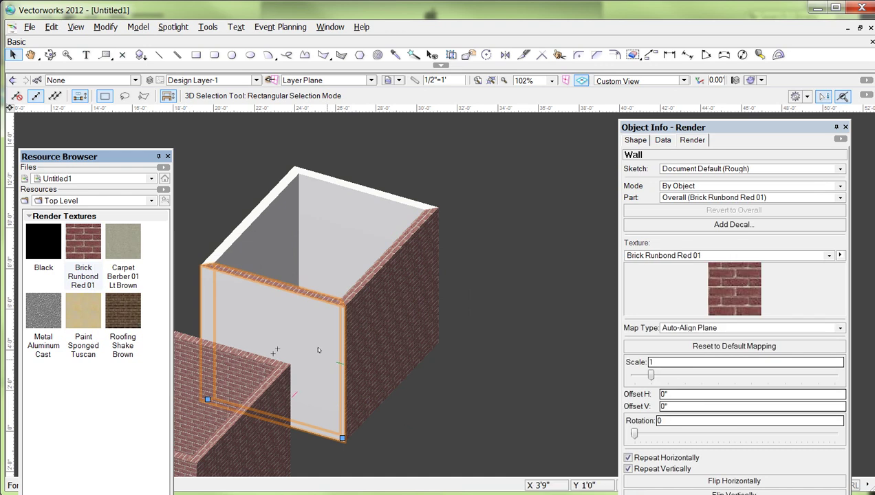
pyautogui.click(472, 324)
pyautogui.click(389, 254)
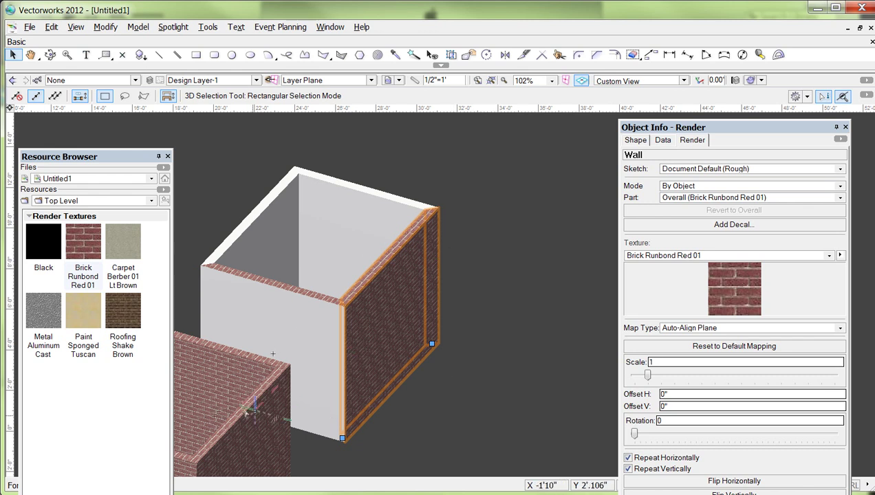
# Fly around the walls, select the brick wall, and orbit to view its other side.
pyautogui.click(440, 391)
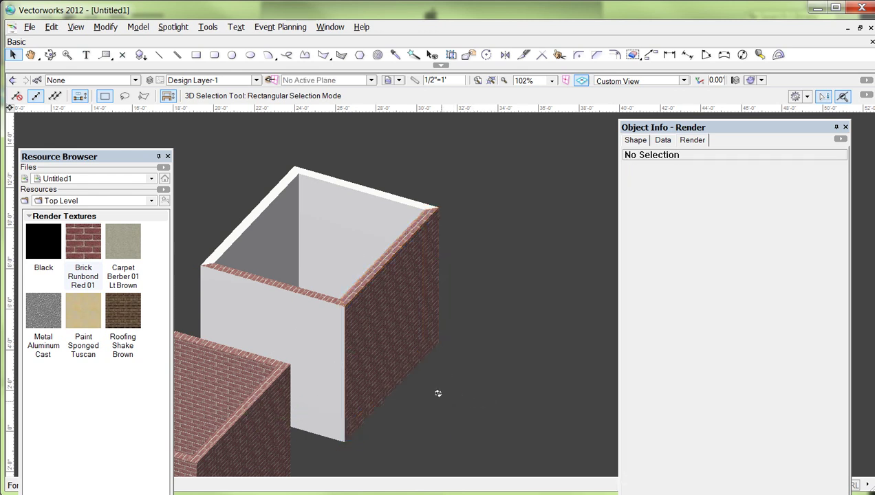
pyautogui.keyDown('shift'); pyautogui.moveTo(438, 393); pyautogui.dragTo(402, 383, button='middle'); pyautogui.keyUp('shift')
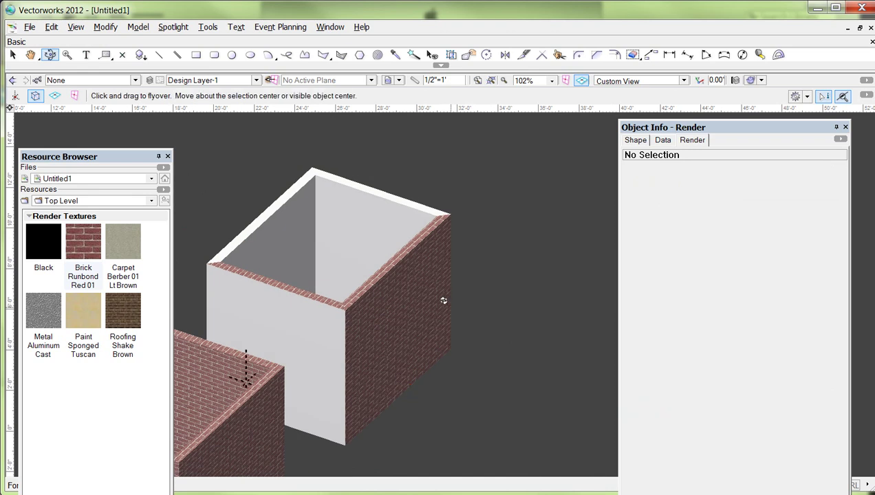
pyautogui.moveTo(443, 301); pyautogui.dragTo(214, 352)
pyautogui.moveTo(251, 289); pyautogui.dragTo(252, 299)
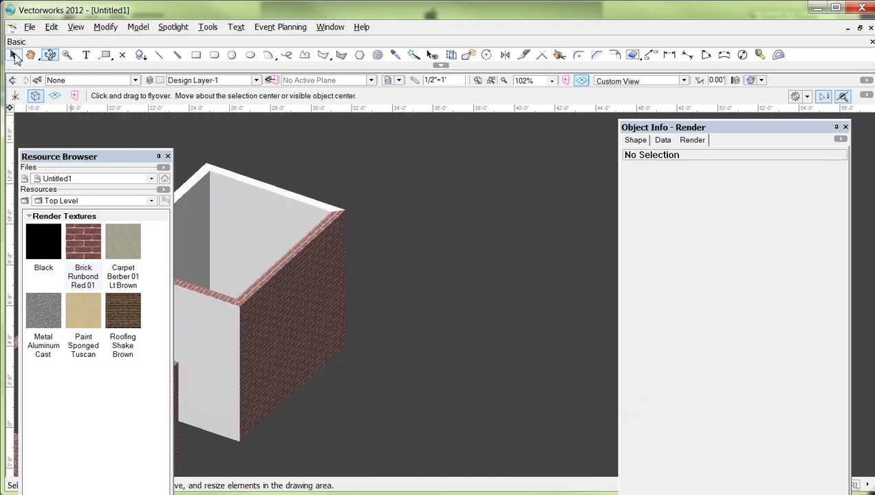
pyautogui.click(13, 55)
pyautogui.click(277, 259)
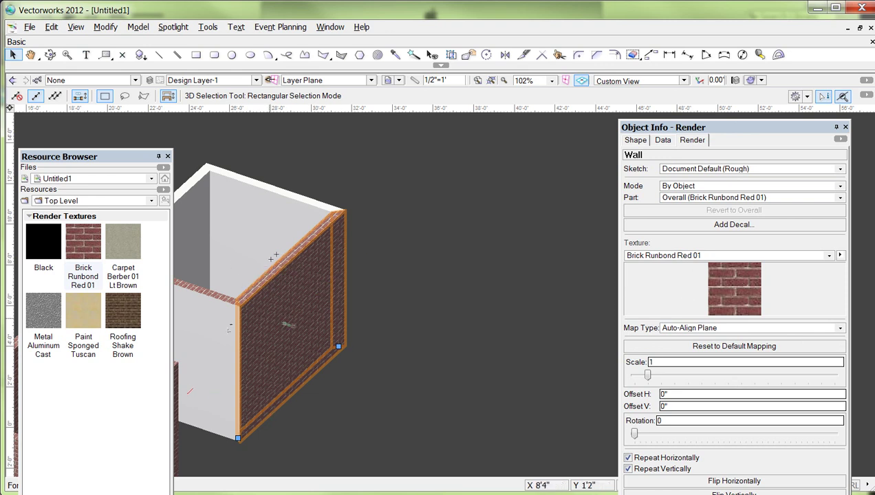
pyautogui.hotkey('shift', 'c')
pyautogui.moveTo(395, 311); pyautogui.dragTo(474, 316)
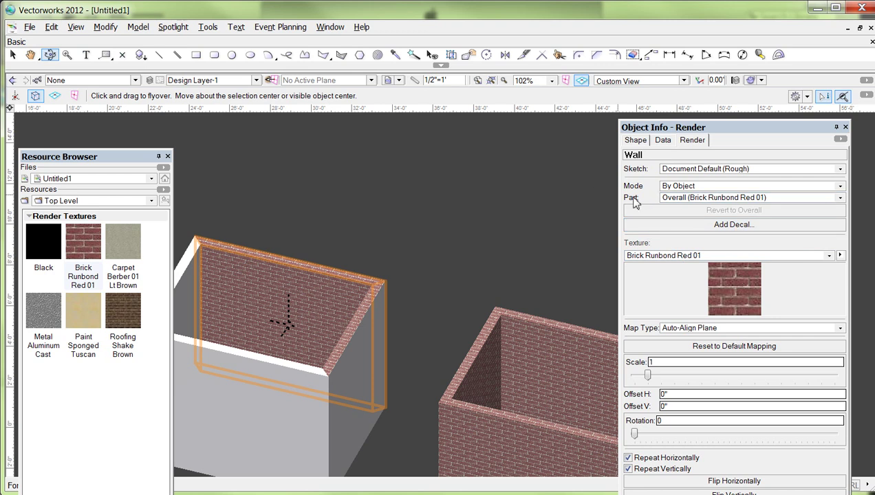
# Give the wall's Left part the Paint Sponged Tuscan texture in Object Info Render.
pyautogui.click(678, 199)
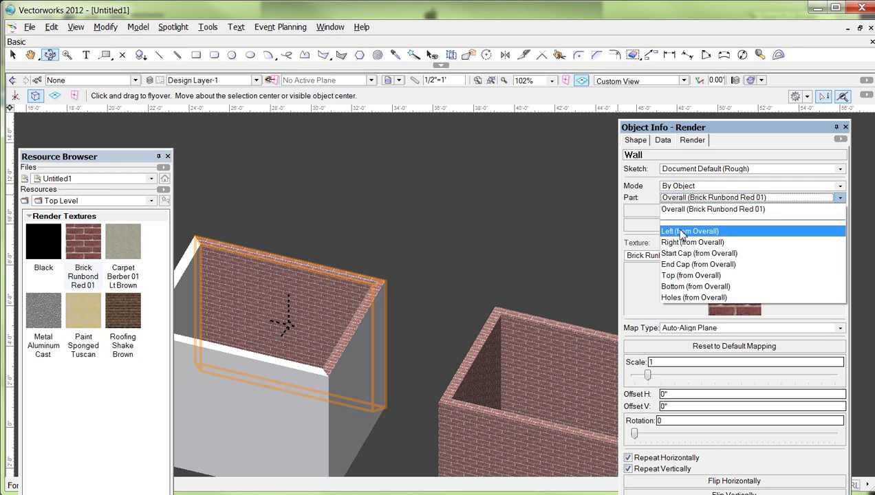
pyautogui.click(683, 234)
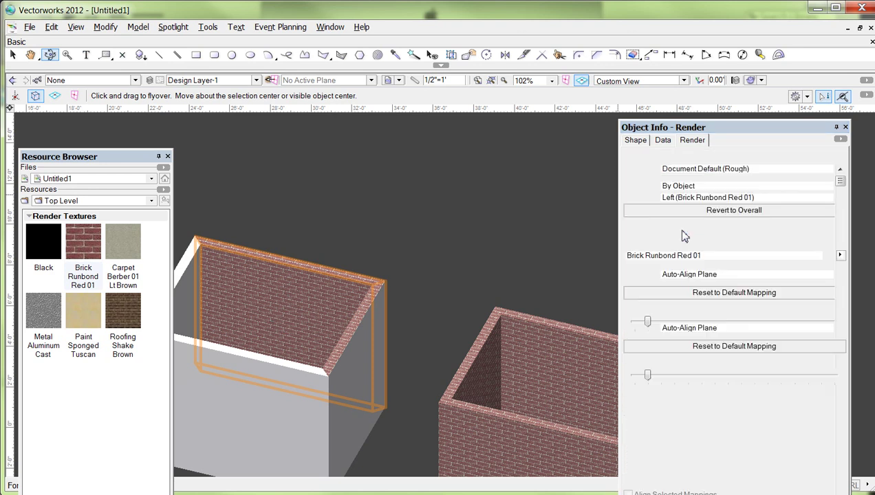
pyautogui.click(655, 255)
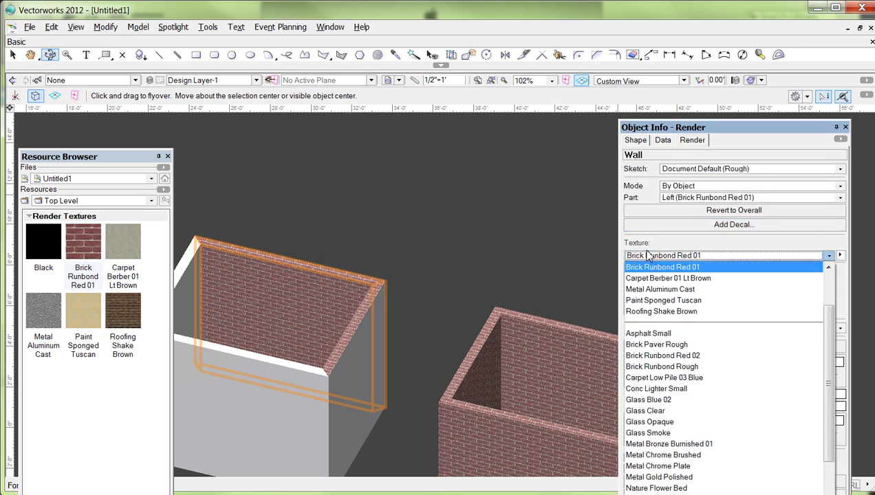
pyautogui.click(664, 300)
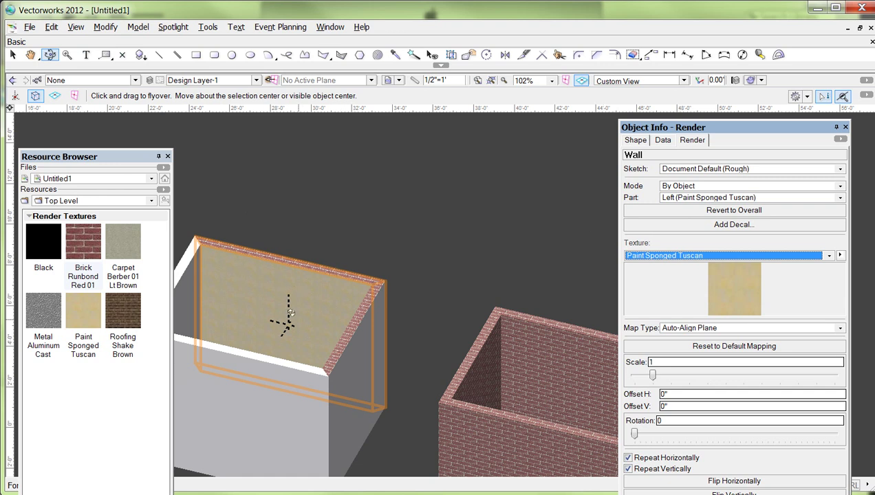
pyautogui.press('Up')
pyautogui.moveTo(453, 248); pyautogui.dragTo(410, 254)
pyautogui.moveTo(328, 271); pyautogui.dragTo(457, 355)
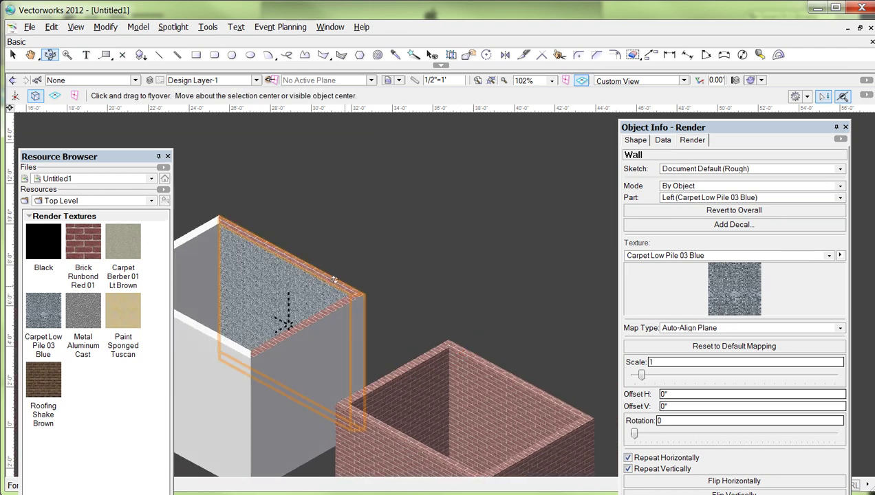
pyautogui.click(707, 257)
pyautogui.scroll(2, 673, 322)
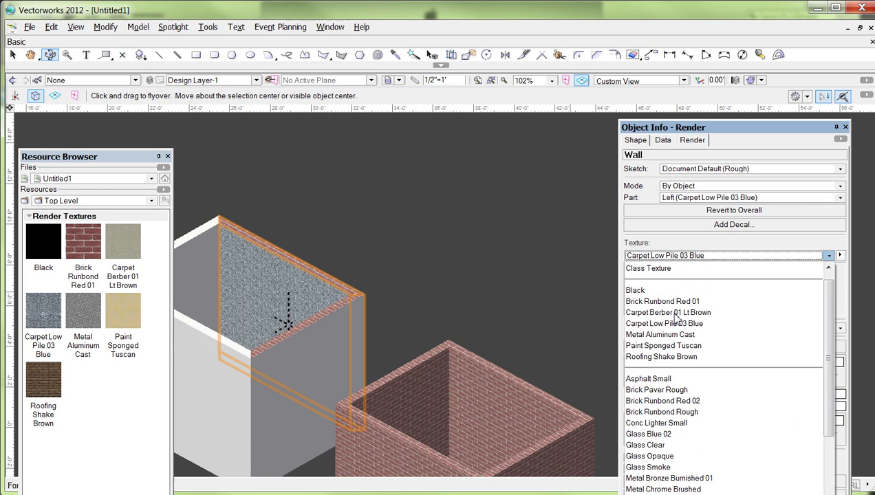
pyautogui.click(681, 356)
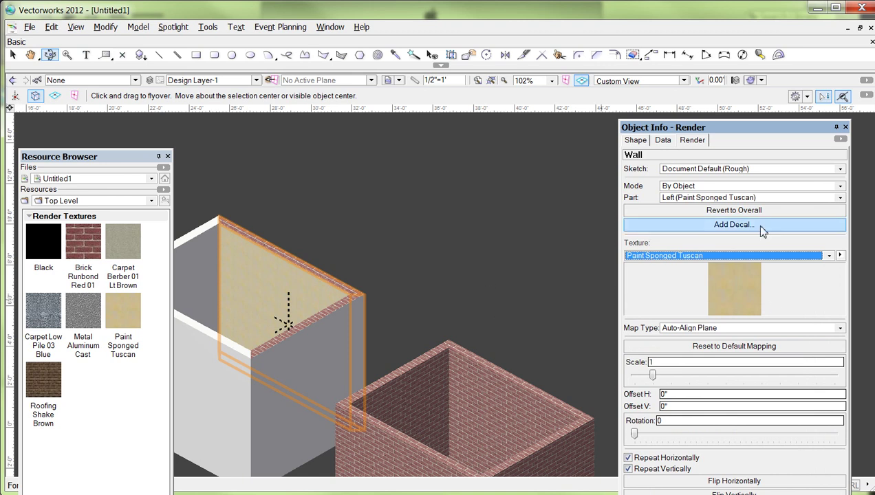
pyautogui.click(674, 198)
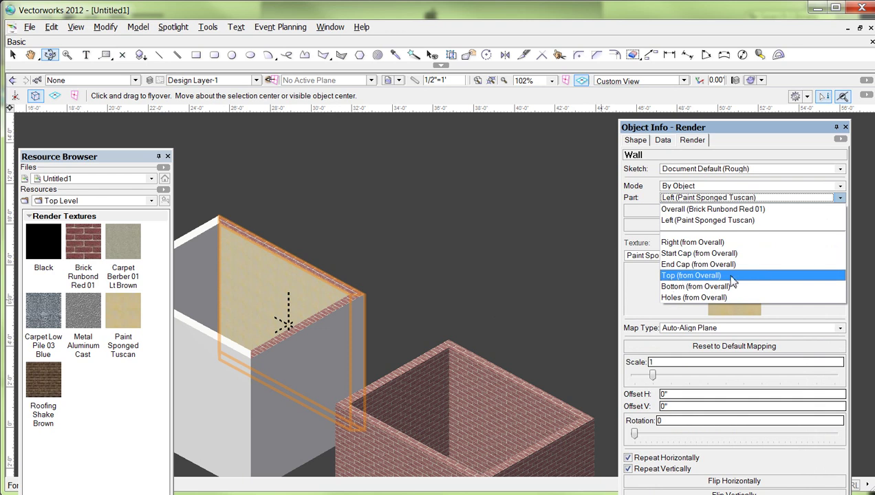
# Set the wall's Top part to the Black texture.
pyautogui.click(689, 276)
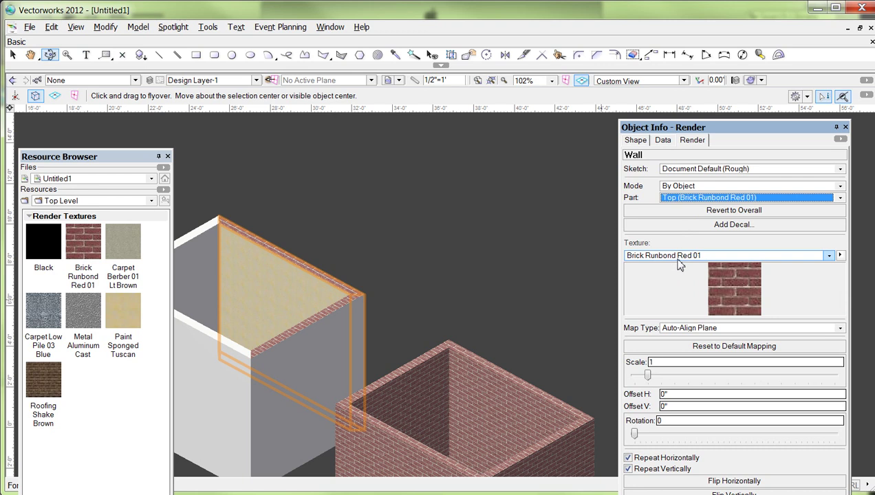
pyautogui.click(679, 257)
pyautogui.scroll(1, 658, 274)
pyautogui.click(656, 289)
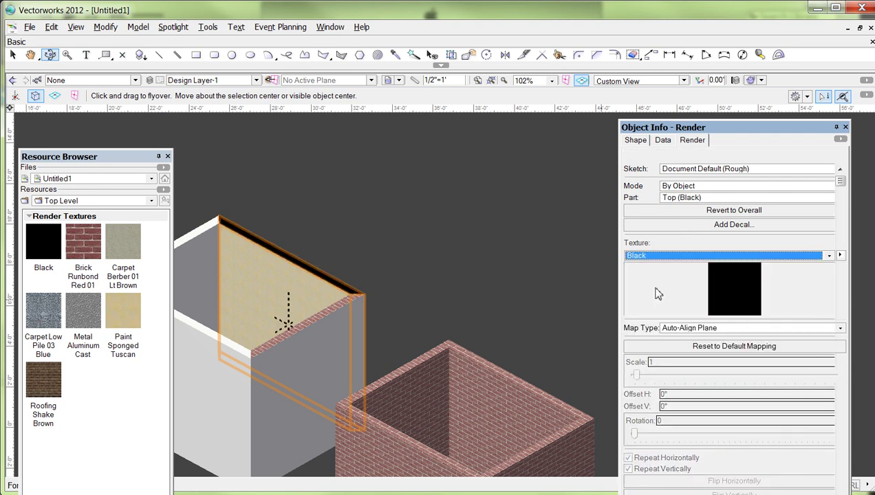
pyautogui.click(363, 255)
# Orbit and pan over to the other box and select the Brick Runbond Red 01 resource.
pyautogui.moveTo(398, 264); pyautogui.dragTo(234, 394)
pyautogui.moveTo(344, 401); pyautogui.dragTo(472, 359)
pyautogui.press('space')
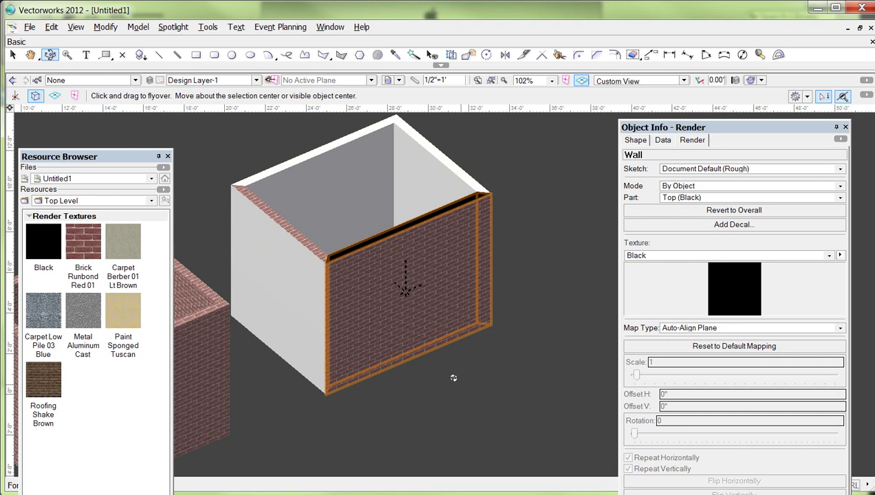
pyautogui.click(76, 240)
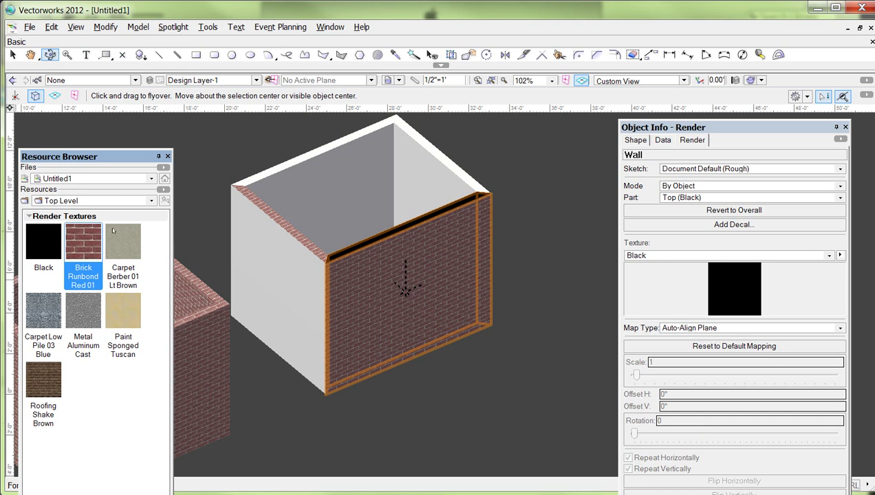
pyautogui.rightClick(77, 245)
pyautogui.click(138, 367)
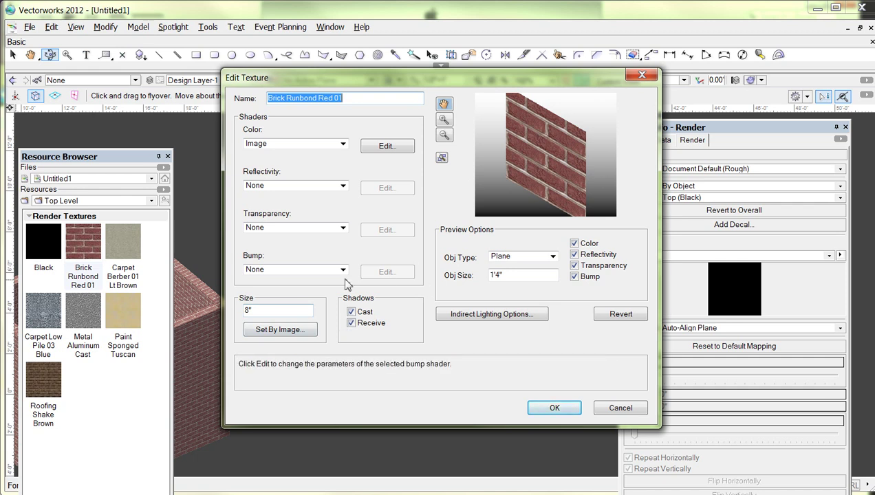
pyautogui.press('Tab')
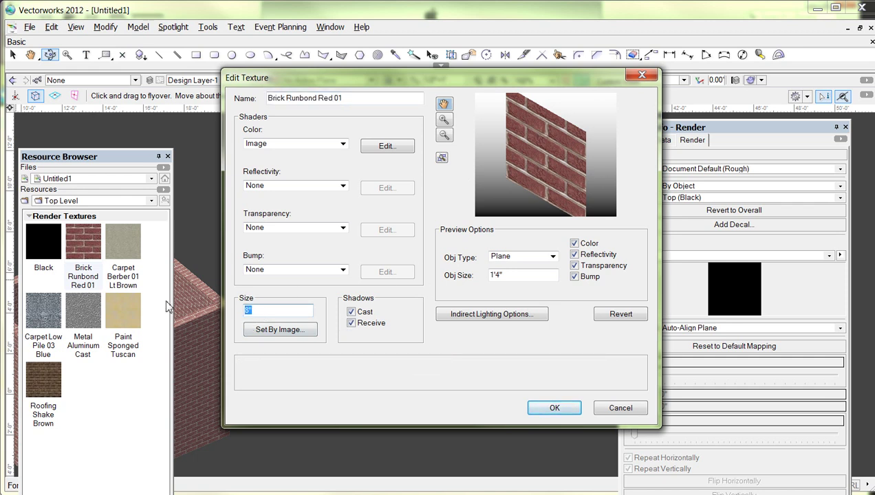
pyautogui.write('24')
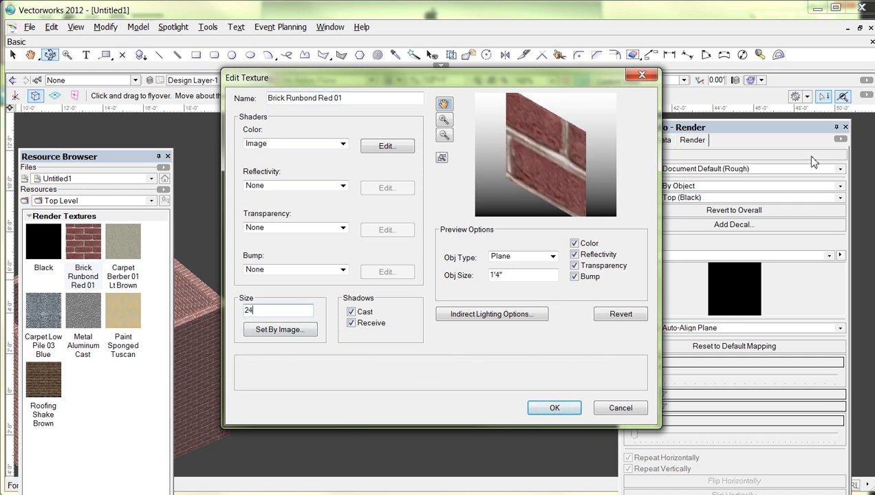
pyautogui.click(544, 404)
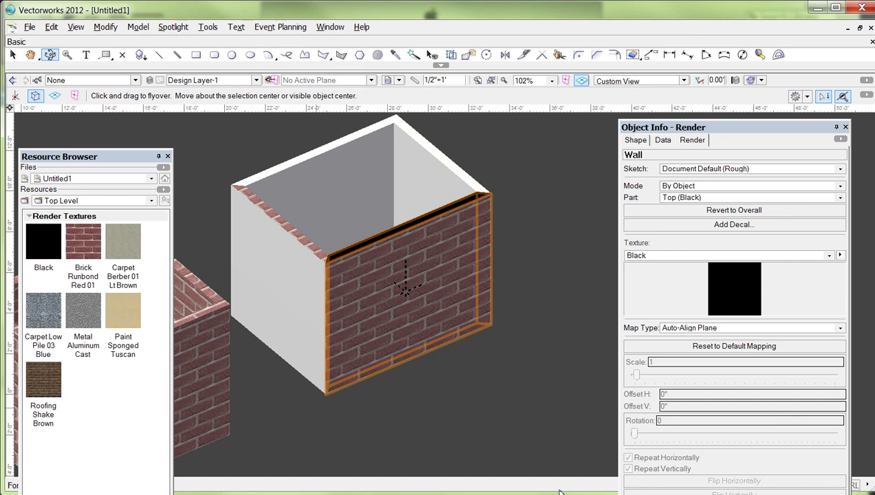
pyautogui.hotkey('ctrl', 'z')
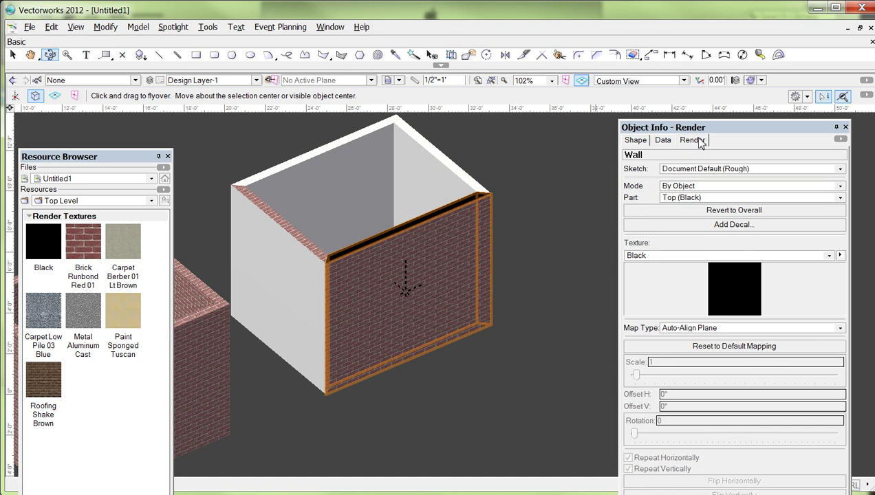
# Set the wall's Part back to Overall and drag the brick texture Scale up to 4.
pyautogui.click(459, 259)
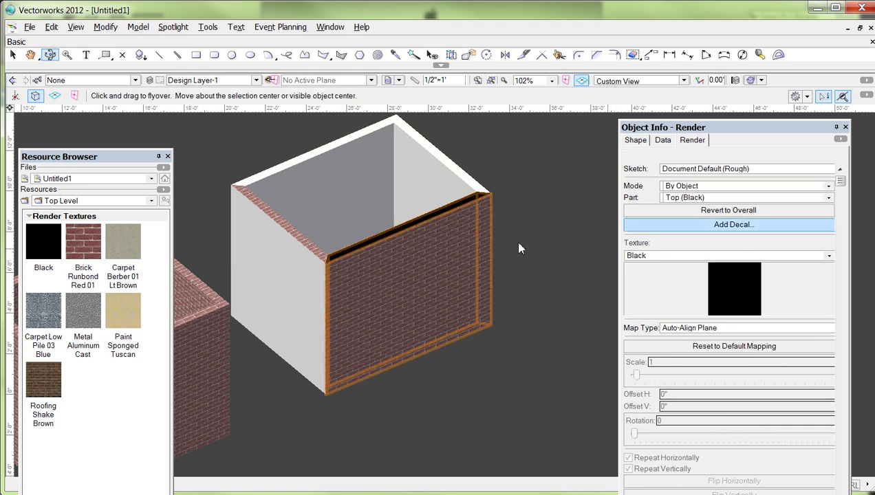
pyautogui.click(707, 198)
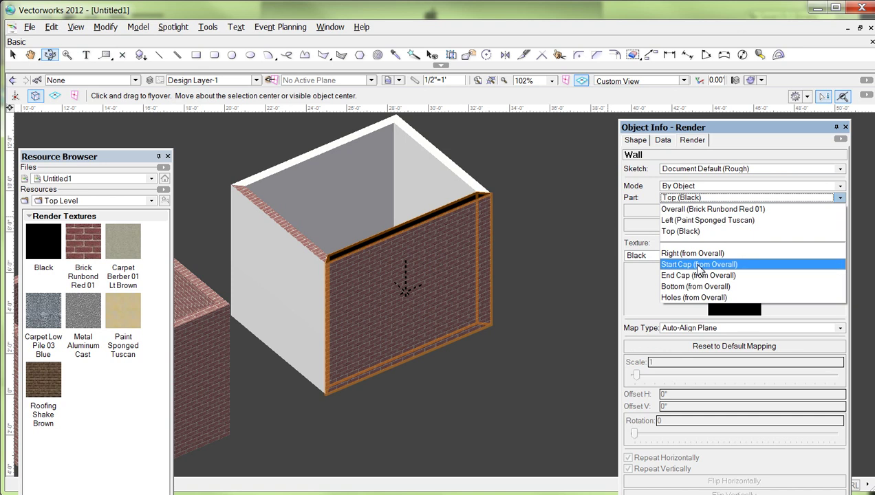
pyautogui.click(712, 209)
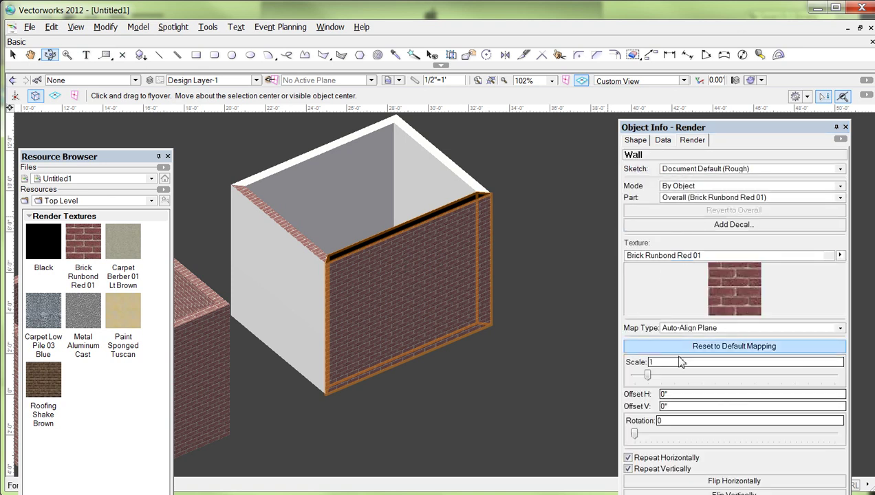
pyautogui.click(649, 374)
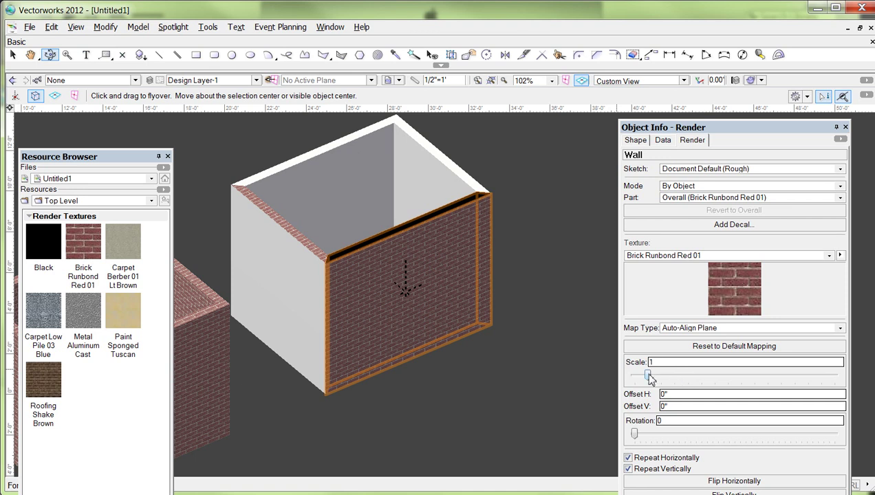
pyautogui.moveTo(649, 376); pyautogui.dragTo(688, 375)
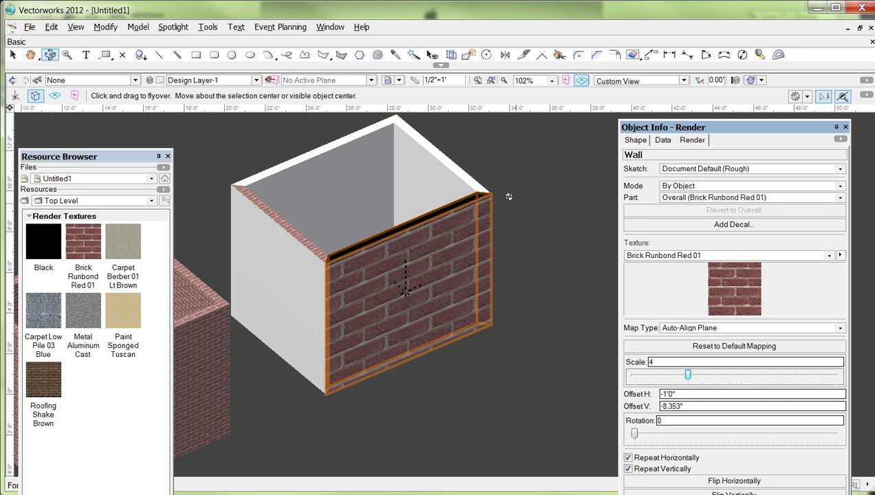
# Convert the brick to Plane mapping and drag its frame to enlarge bricks to scale 9.449.
pyautogui.click(456, 58)
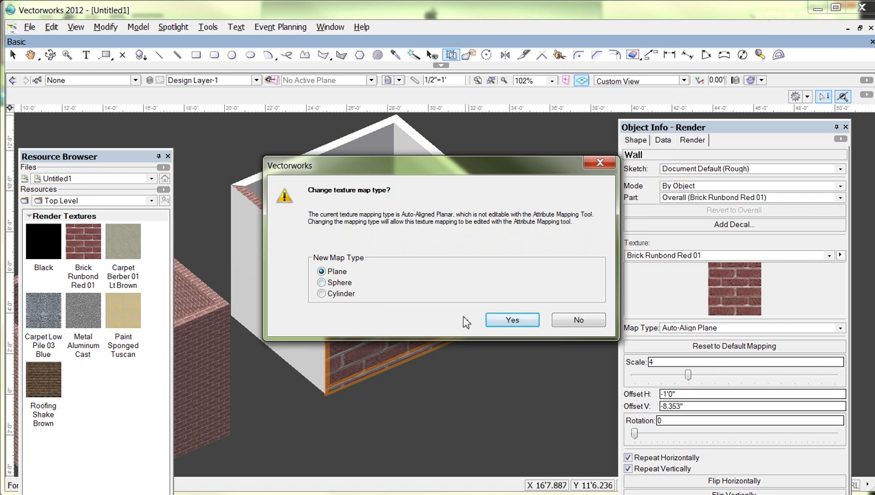
pyautogui.click(490, 321)
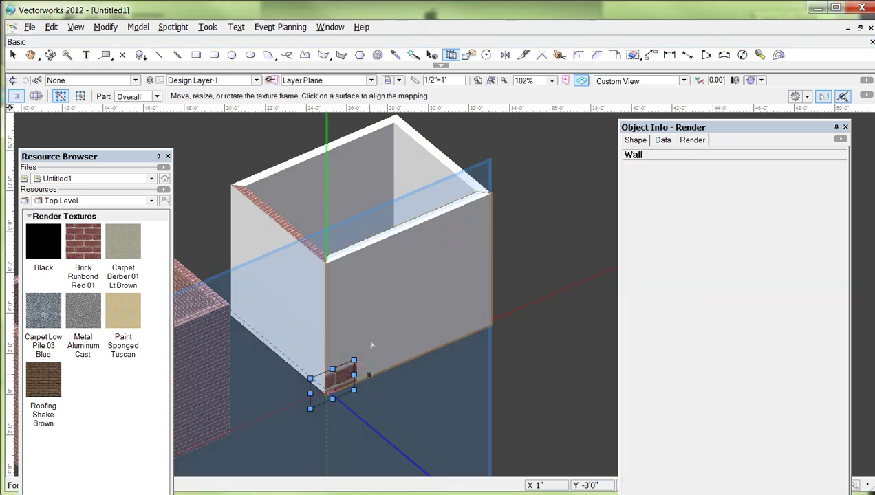
pyautogui.moveTo(339, 380); pyautogui.dragTo(357, 340)
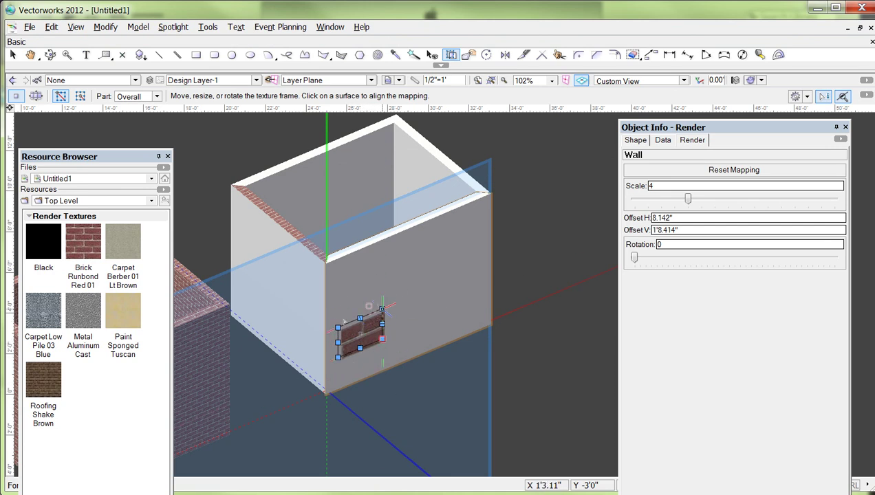
pyautogui.moveTo(345, 325); pyautogui.dragTo(467, 320)
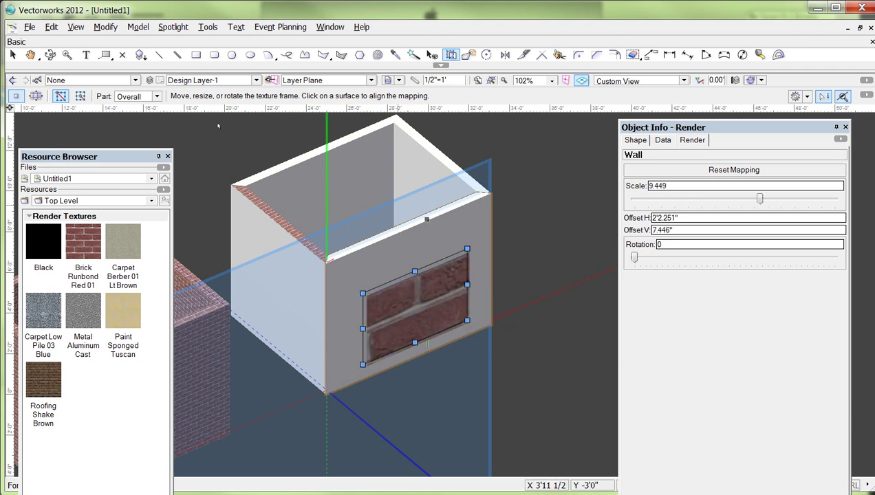
# Leave the mapping tool and undo the enlarged brick mapping.
pyautogui.click(13, 54)
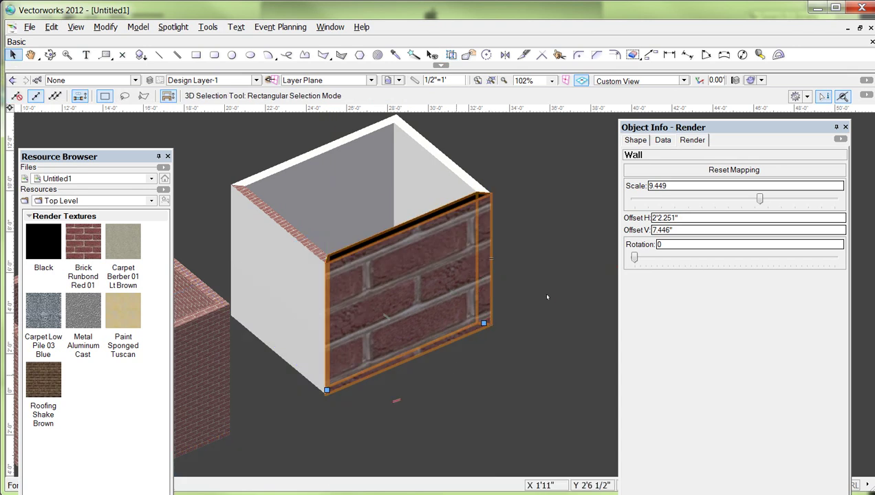
pyautogui.hotkey('ctrl', 'z')
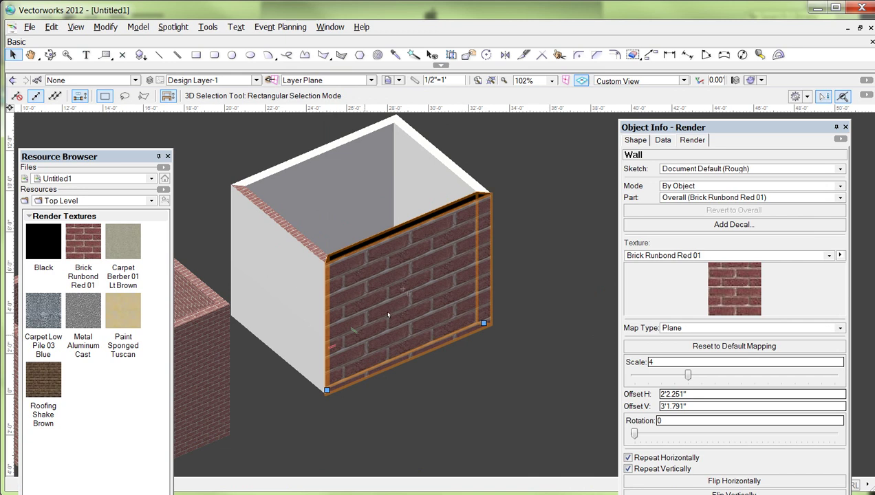
pyautogui.scroll(-2, 391, 433)
pyautogui.click(422, 410)
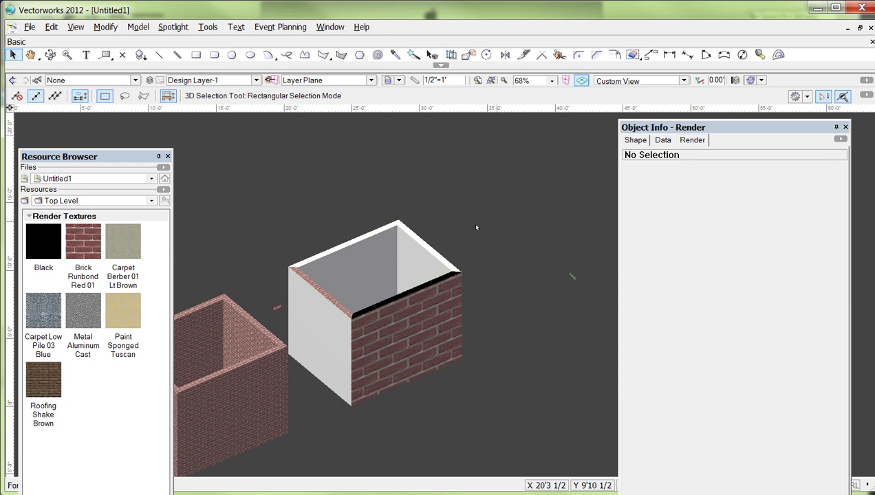
# Select the plain white wall, review its Render parts, and bring up the Classes organization.
pyautogui.click(396, 300)
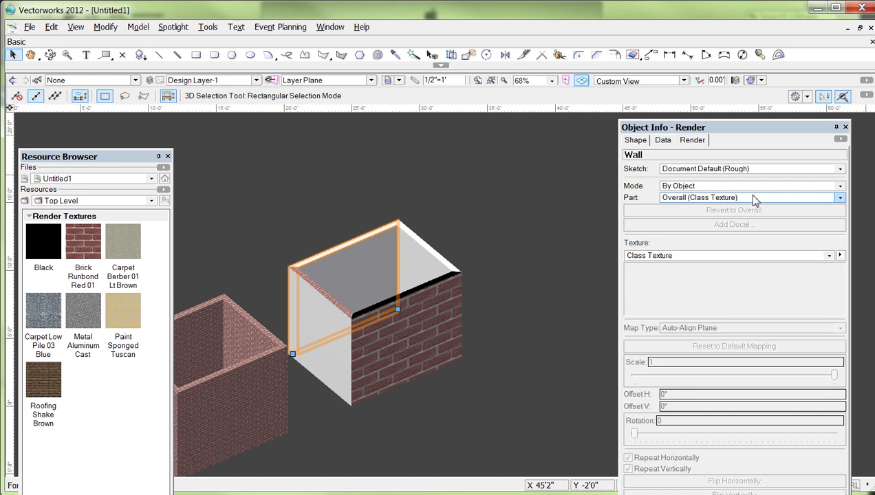
pyautogui.click(757, 198)
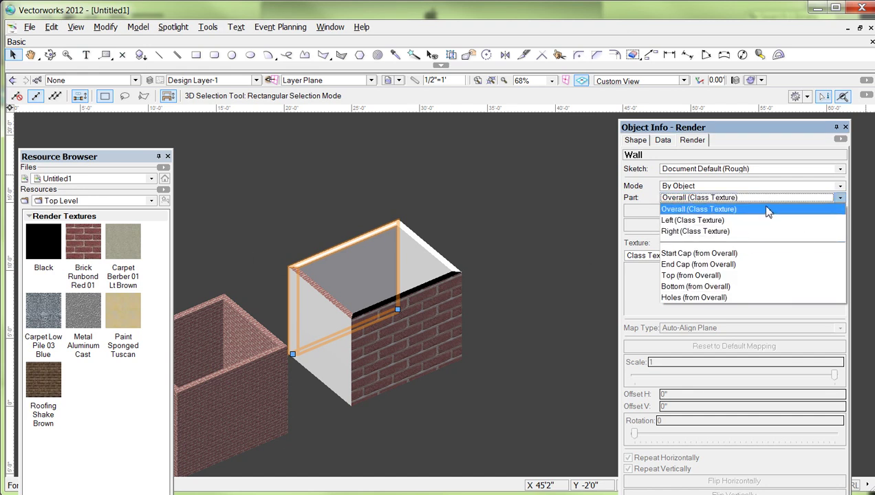
pyautogui.click(409, 145)
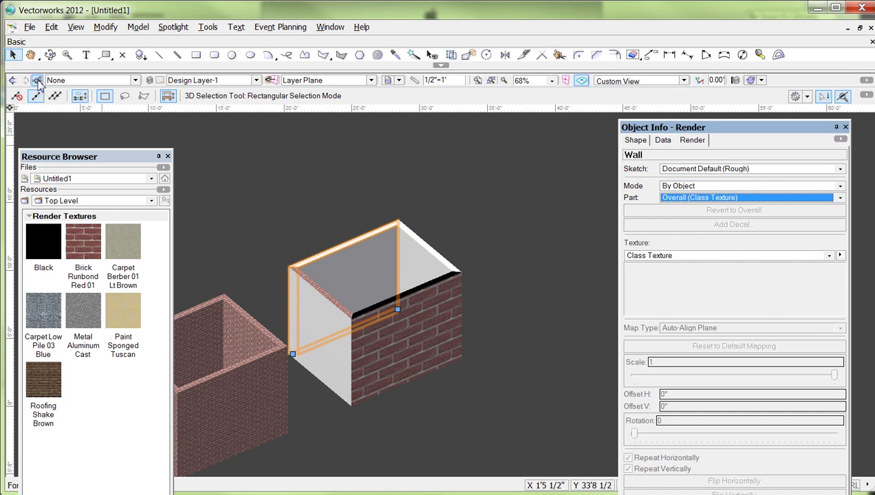
pyautogui.click(38, 80)
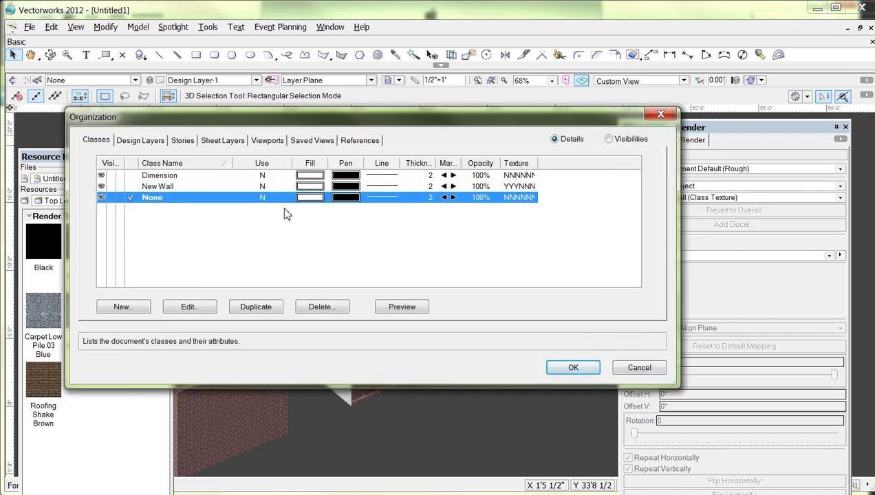
# Confirm New Wall uses Roofing Shake Brown, Black and Metal Aluminum Cast textures at creation, then close Organization.
pyautogui.click(158, 187)
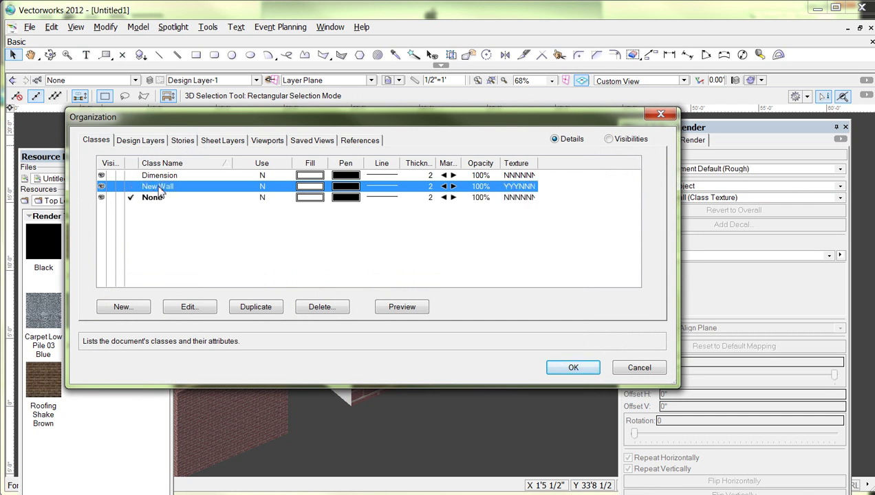
pyautogui.click(196, 309)
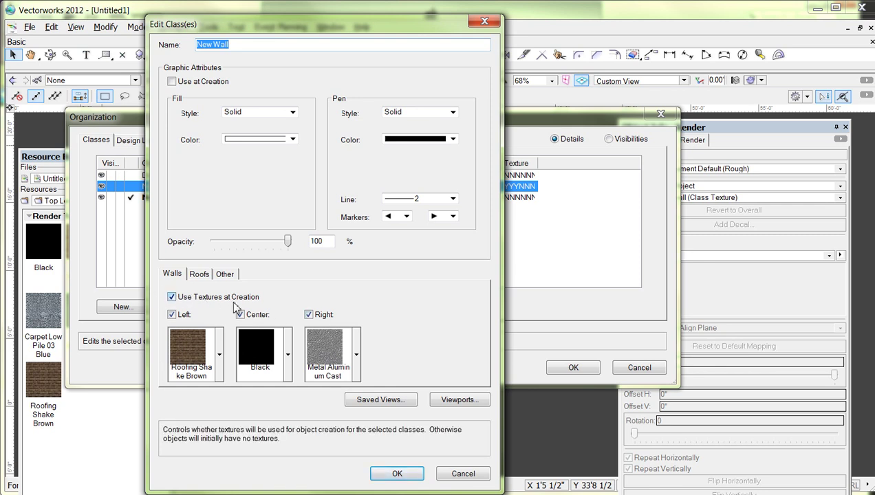
pyautogui.click(393, 470)
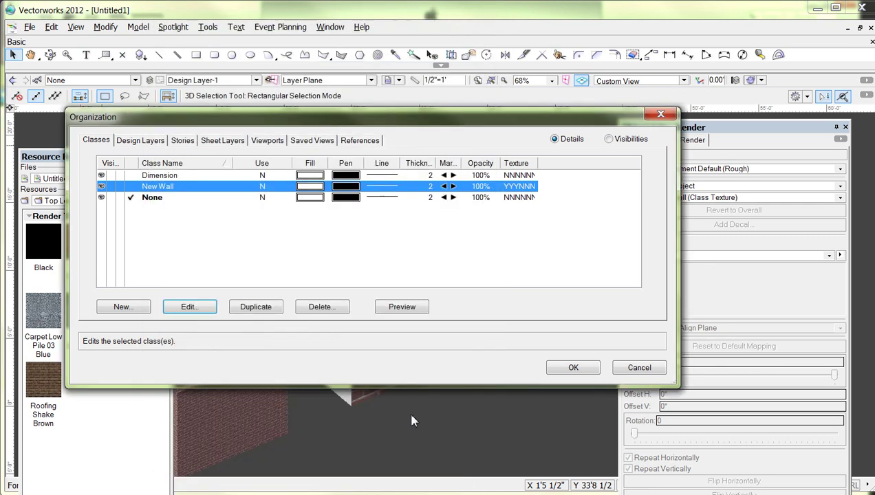
pyautogui.click(575, 367)
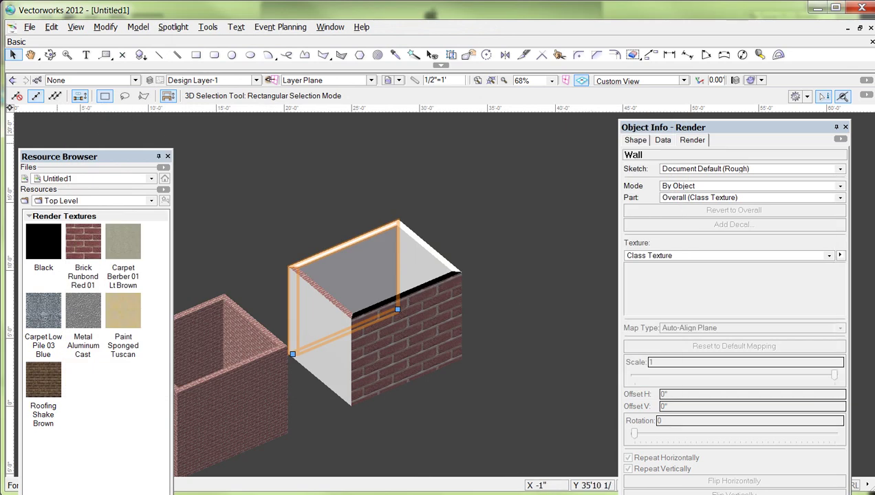
# Draw a trial two-segment wall run with the Wall tool, then undo it.
pyautogui.hotkey('ctrl', '8')
pyautogui.click(418, 157)
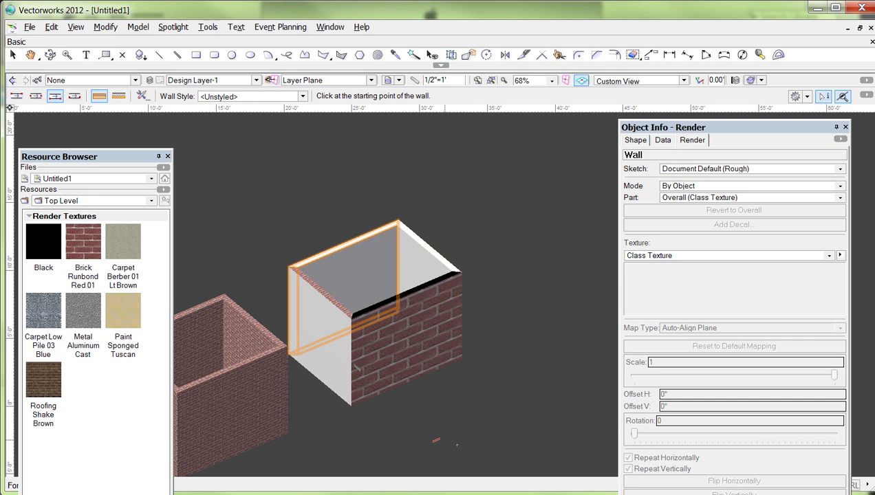
pyautogui.click(411, 422)
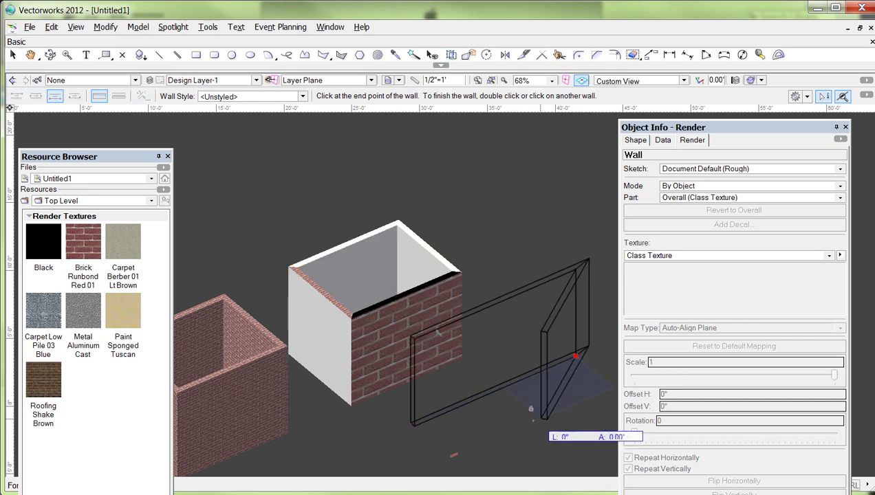
pyautogui.doubleClick(530, 440)
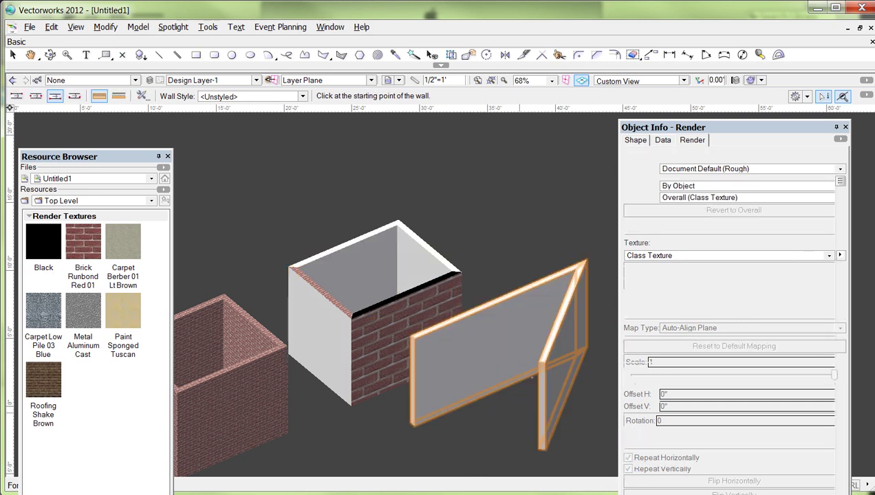
pyautogui.hotkey('ctrl', 'z')
# Make New Wall the active class and draw two L-shaped corner pairs of walls.
pyautogui.click(109, 81)
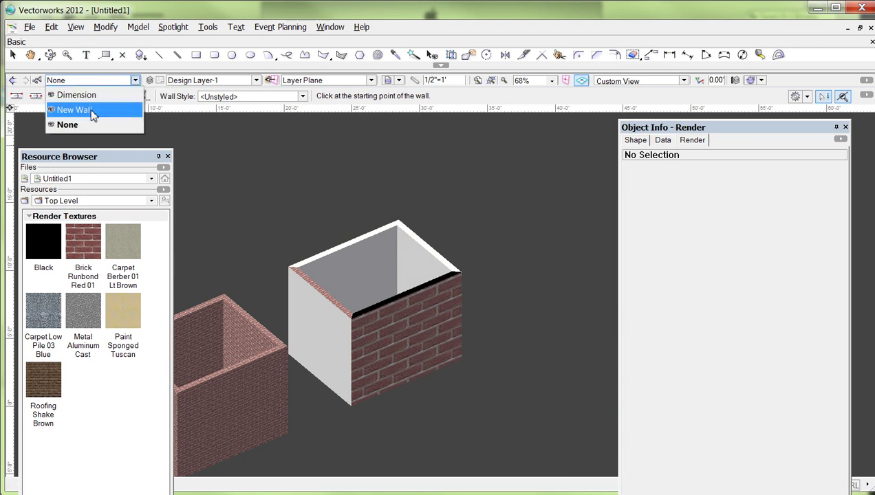
pyautogui.click(91, 109)
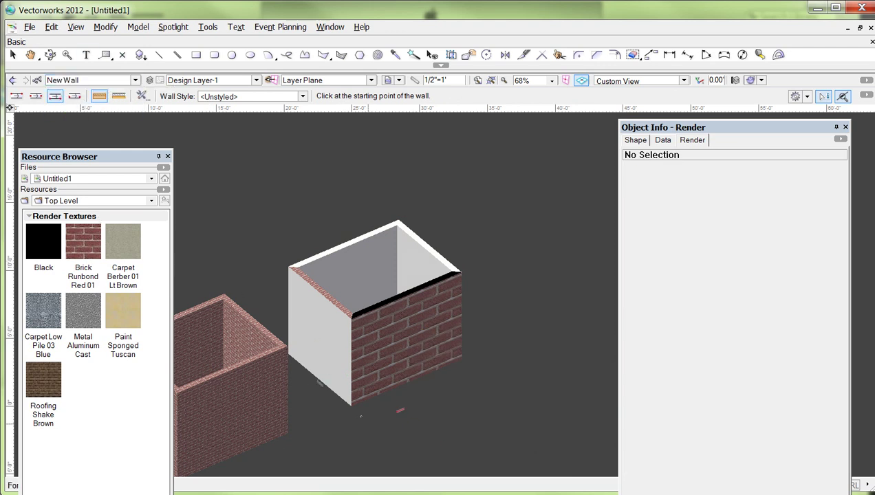
pyautogui.click(367, 422)
pyautogui.click(571, 335)
pyautogui.doubleClick(506, 431)
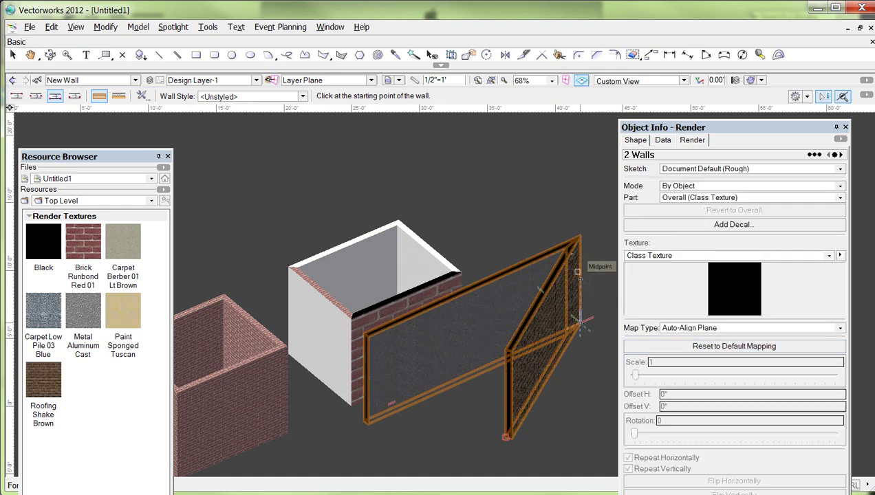
pyautogui.click(535, 227)
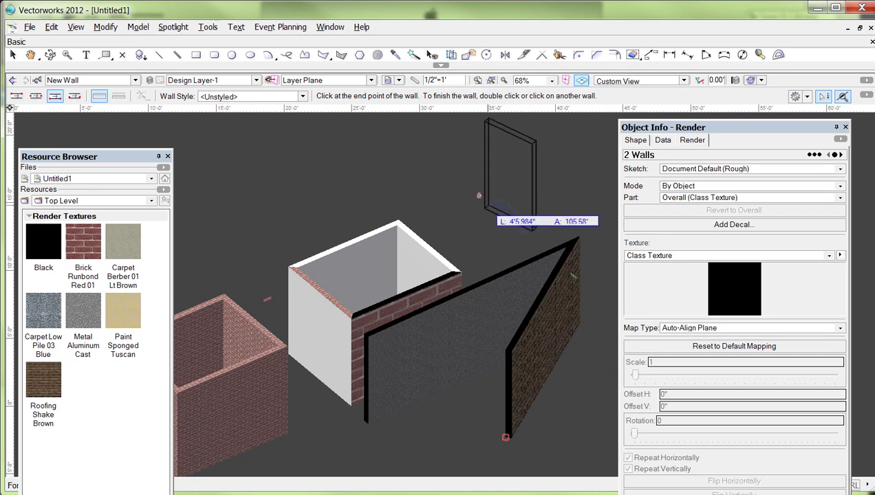
pyautogui.doubleClick(240, 214)
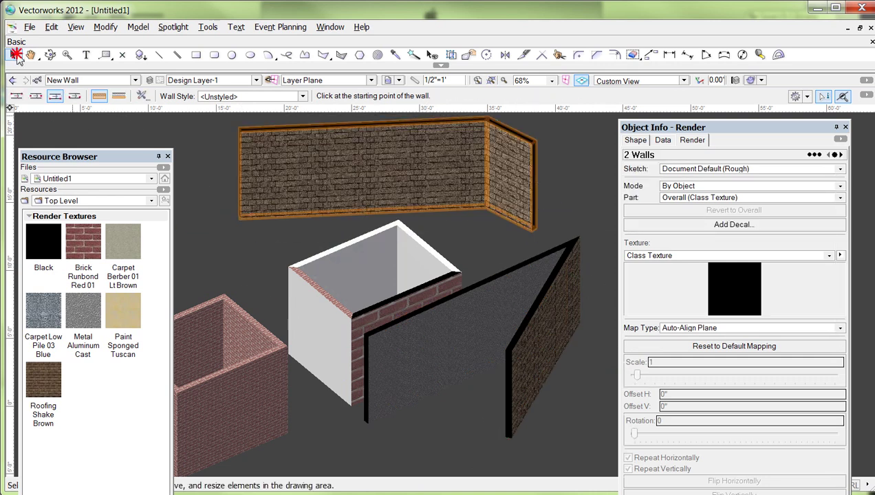
# Orbit the model with Flyover to view it from another side.
pyautogui.click(13, 55)
pyautogui.click(50, 54)
pyautogui.moveTo(550, 210); pyautogui.dragTo(363, 214)
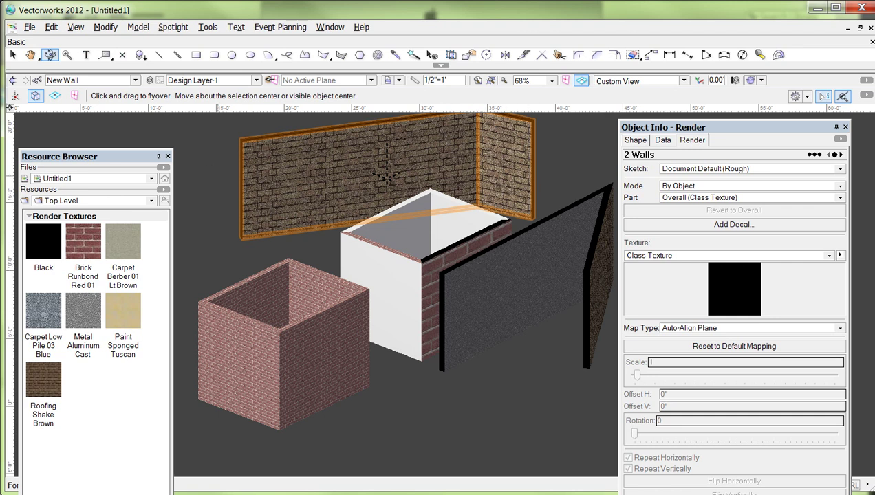
# Select the box's front and right white walls, check their Part list, then deselect.
pyautogui.click(12, 55)
pyautogui.click(388, 247)
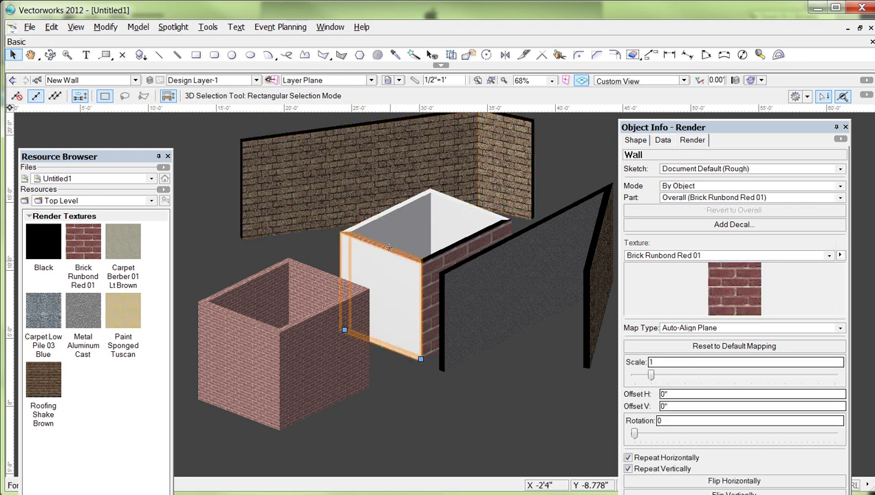
pyautogui.keyDown('shift'); pyautogui.click(486, 210); pyautogui.keyUp('shift')
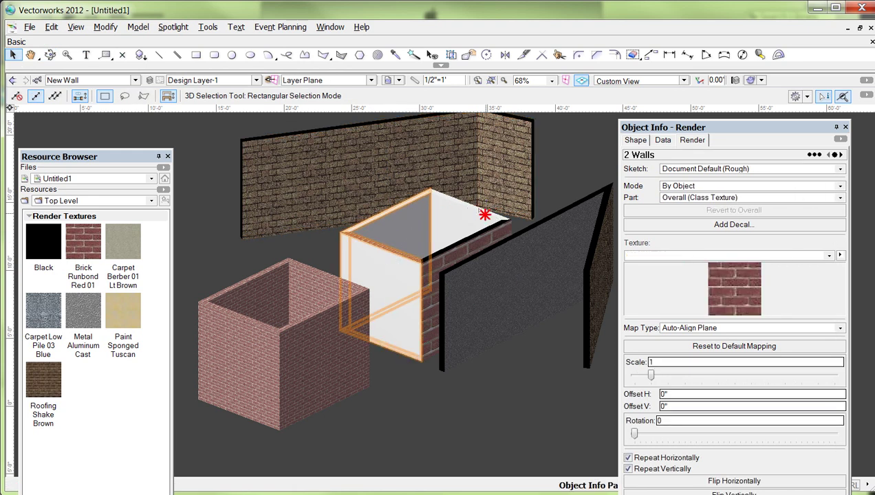
pyautogui.click(698, 197)
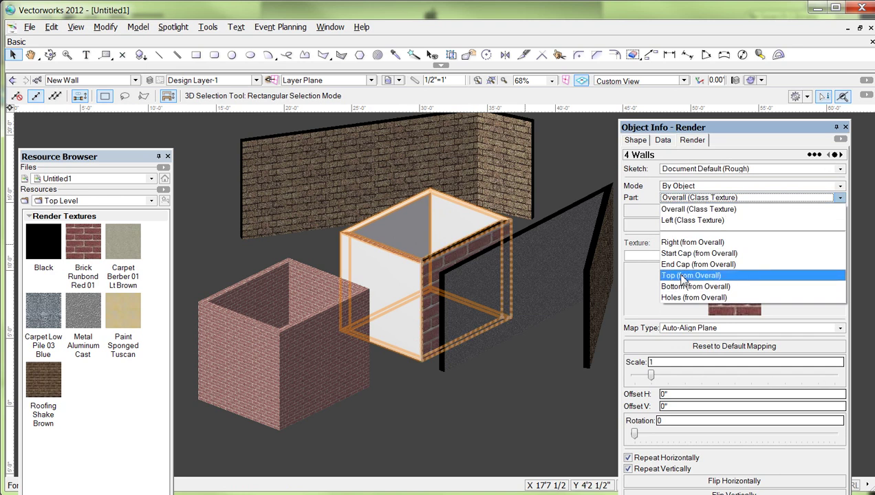
pyautogui.click(389, 379)
pyautogui.click(416, 388)
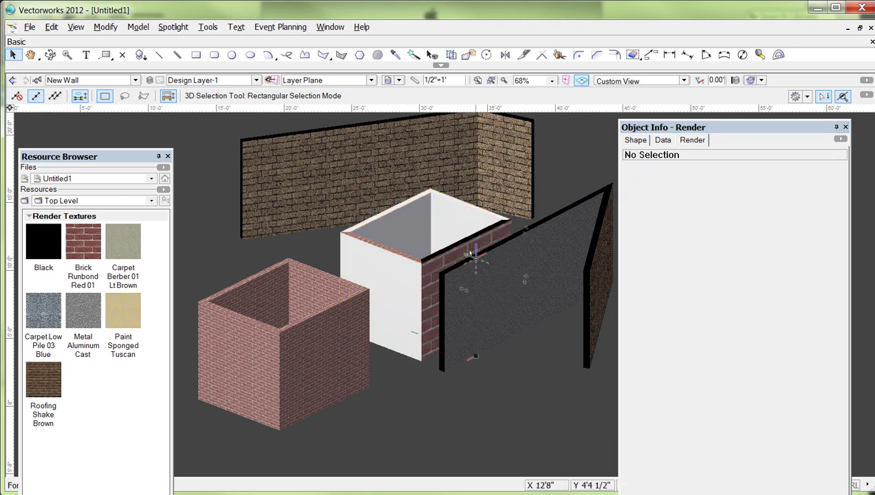